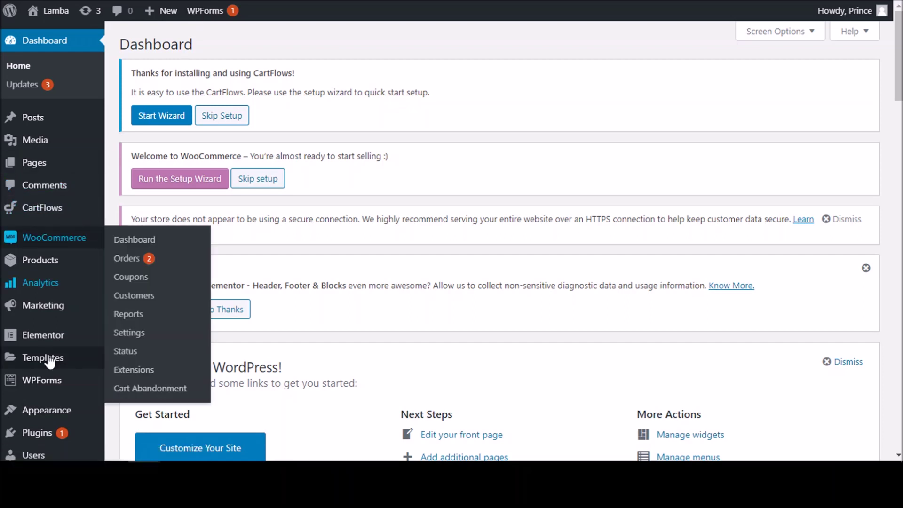
- Search Plugins > Add New for 'Yoco payments' to find the already-active Yoco Payments plugin
{"action": "mouse_move", "coordinate": [26, 429]}
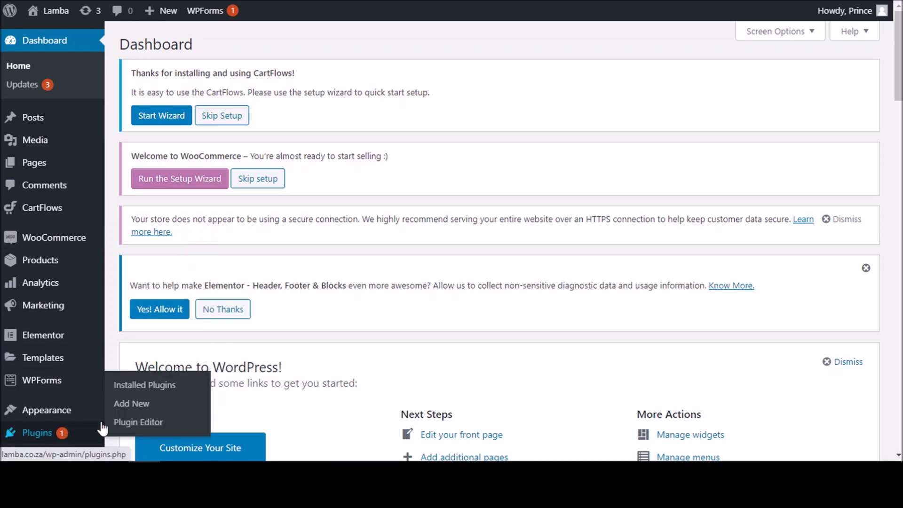
{"action": "left_click", "coordinate": [129, 404]}
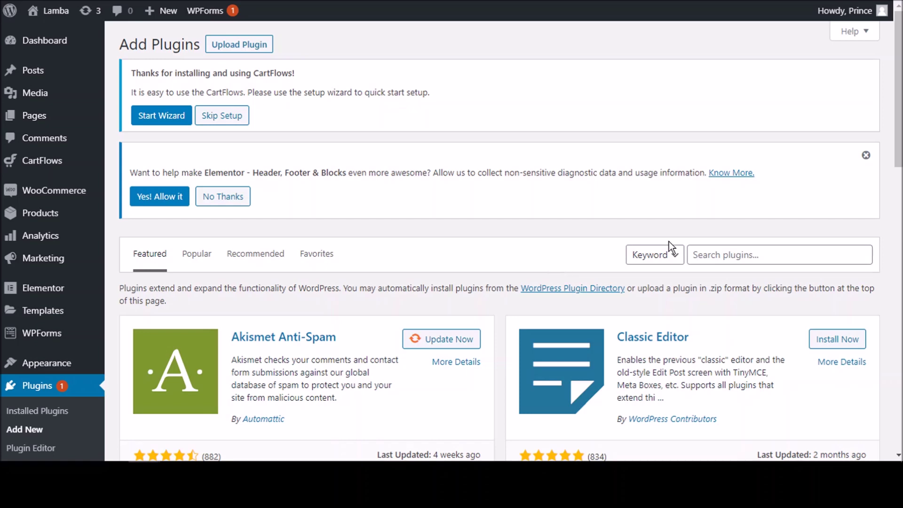
{"action": "left_click", "coordinate": [761, 257]}
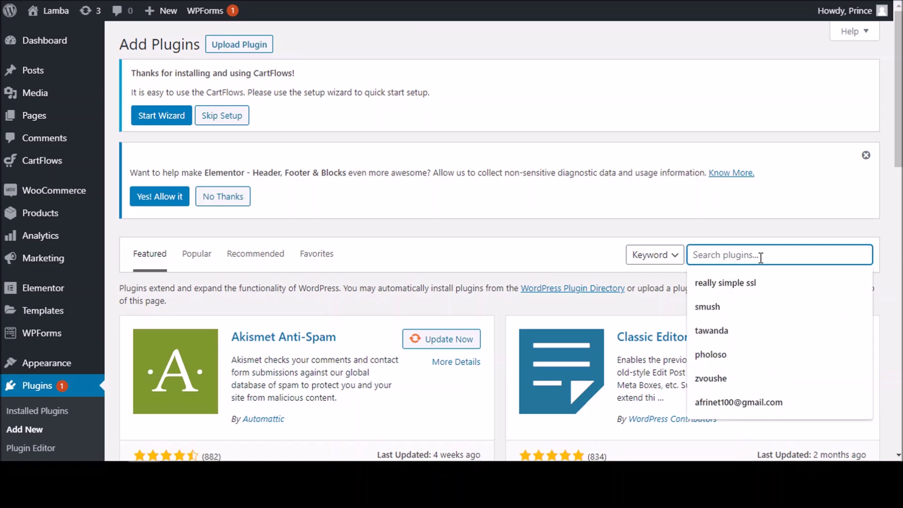
{"action": "type", "text": "Yoco"}
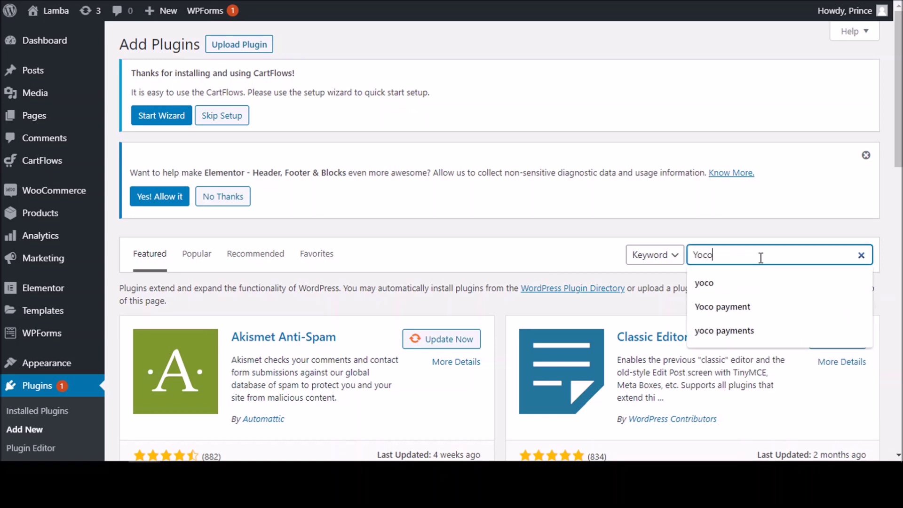
{"action": "type", "text": " payments"}
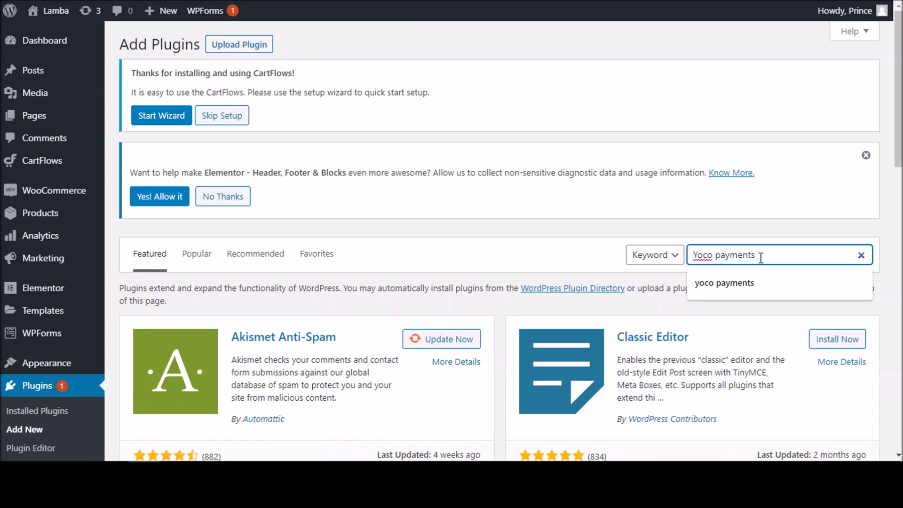
{"action": "key", "text": "Return"}
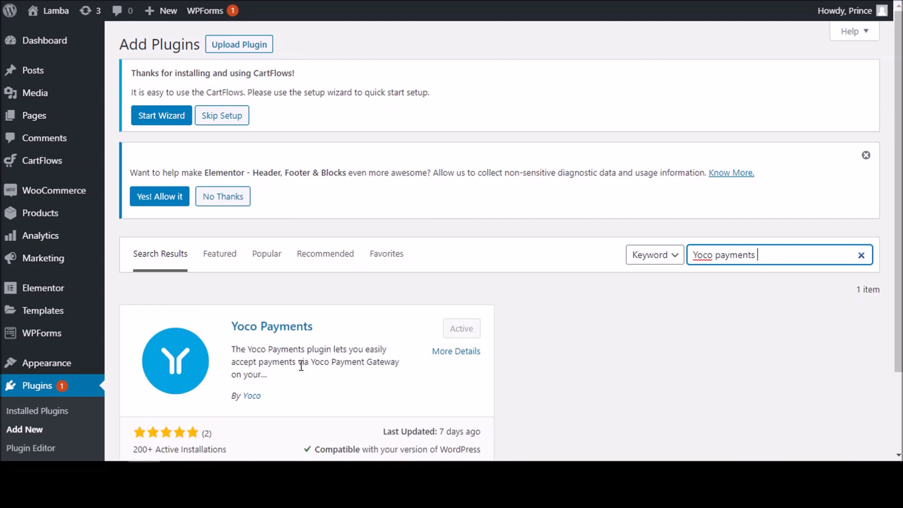
{"action": "scroll", "coordinate": [255, 348], "scroll_direction": "down", "scroll_amount": 1}
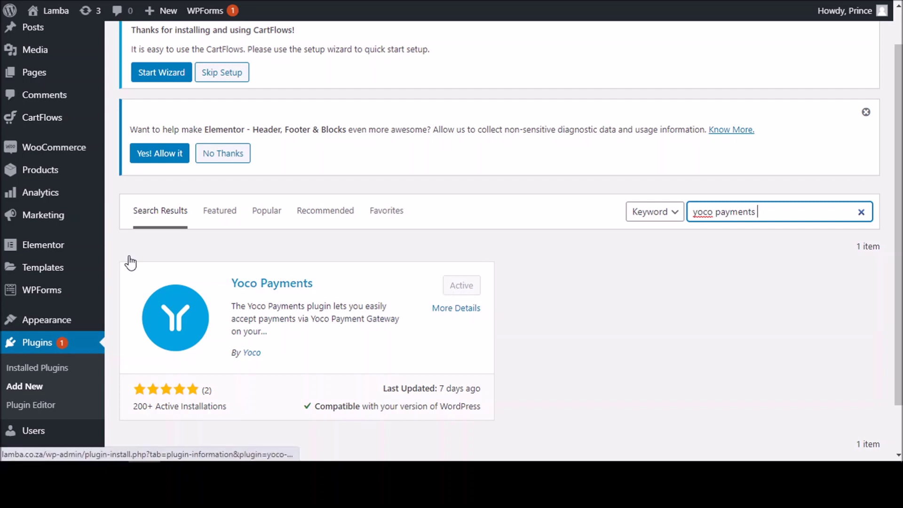
- Open the Yoco Payment Gateway's Manage page from WooCommerce Settings > Payments
{"action": "mouse_move", "coordinate": [64, 151]}
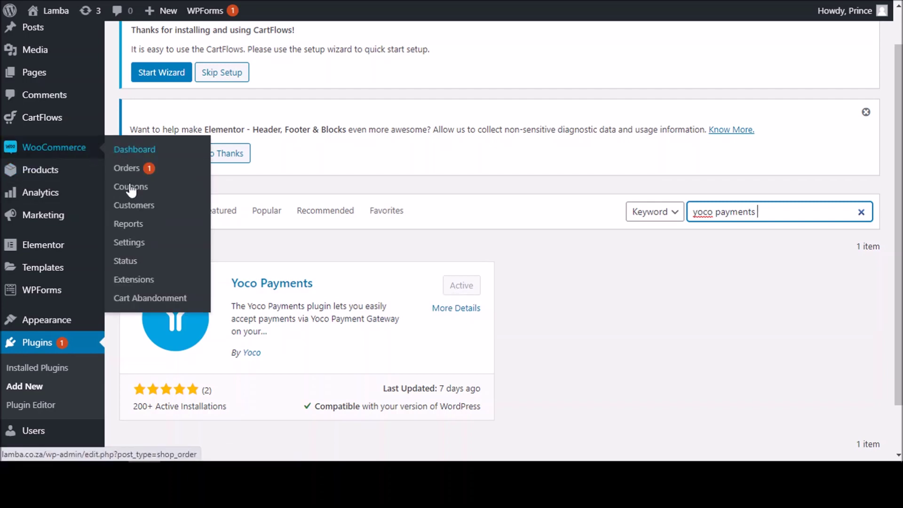
{"action": "left_click", "coordinate": [125, 244]}
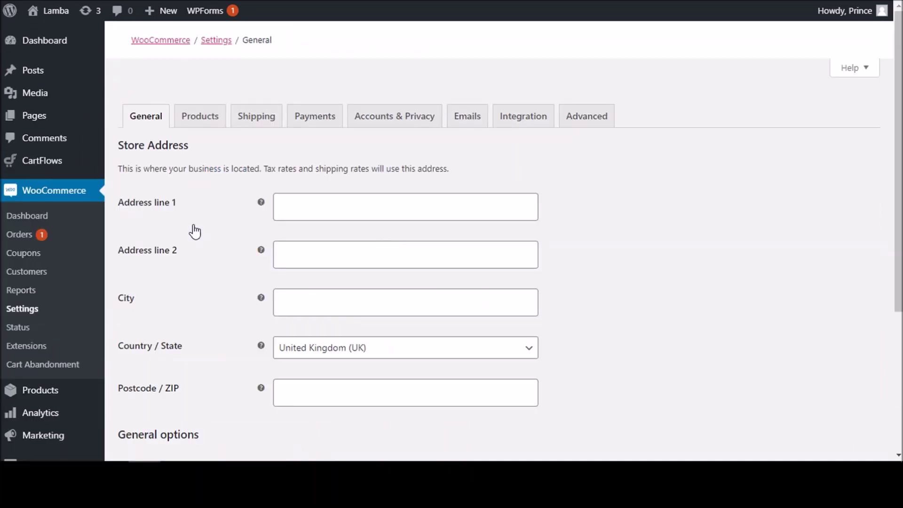
{"action": "left_click", "coordinate": [316, 120]}
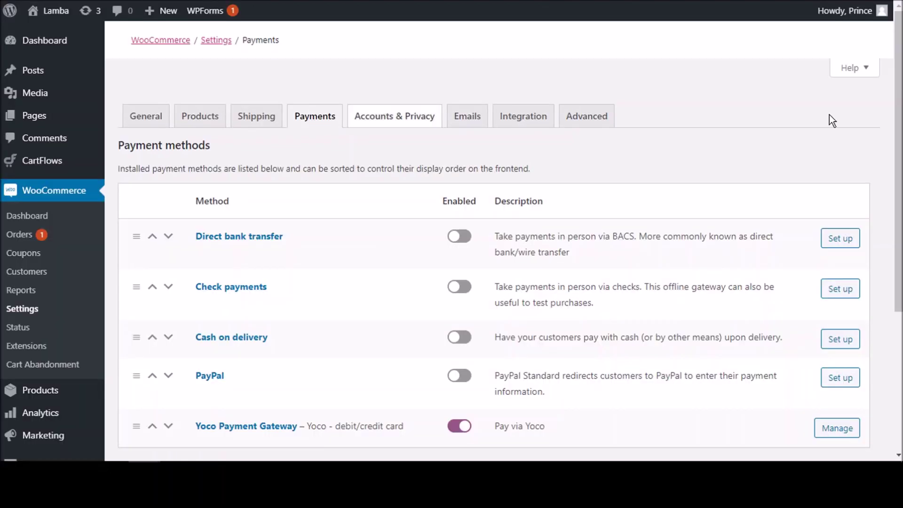
{"action": "scroll", "coordinate": [893, 123], "scroll_direction": "down", "scroll_amount": 1}
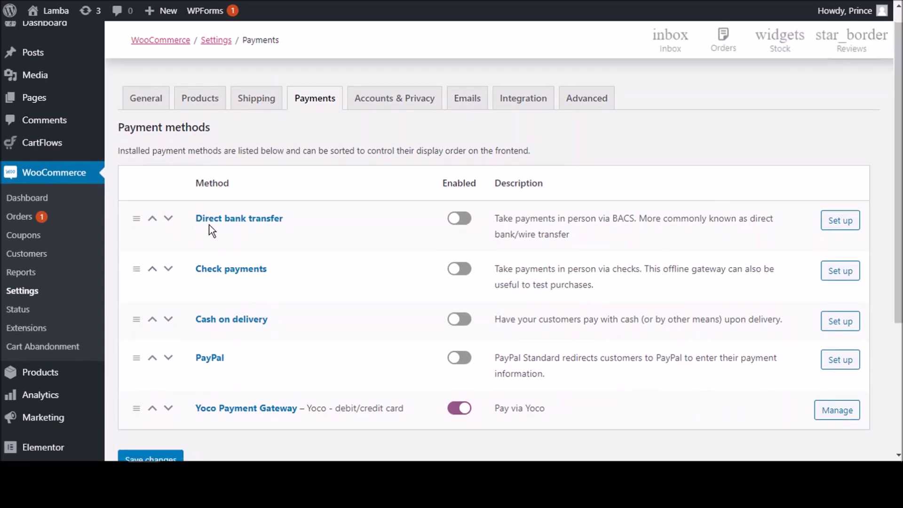
{"action": "left_click", "coordinate": [214, 319]}
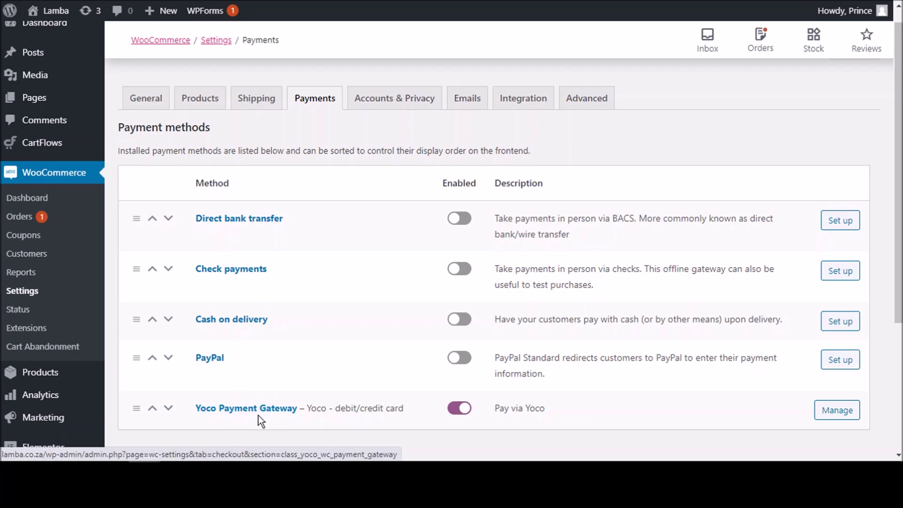
{"action": "scroll", "coordinate": [259, 416], "scroll_direction": "down", "scroll_amount": 1}
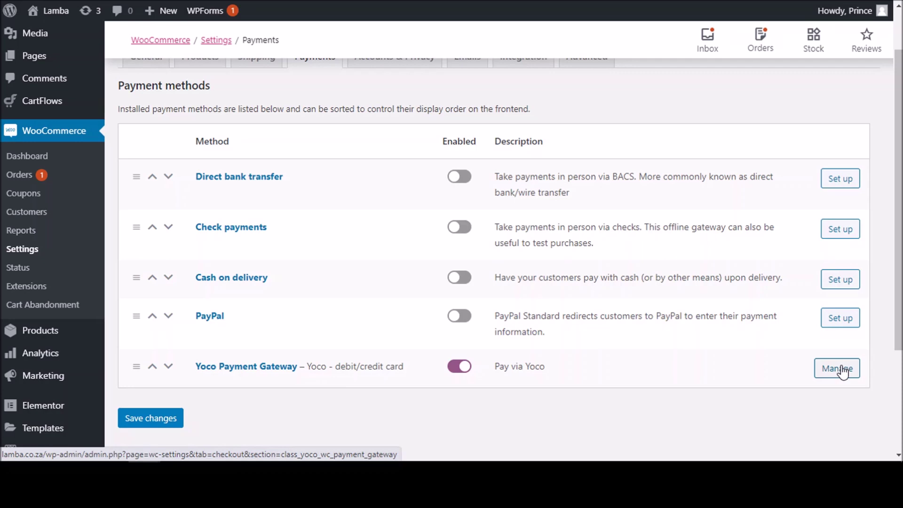
{"action": "left_click", "coordinate": [841, 368]}
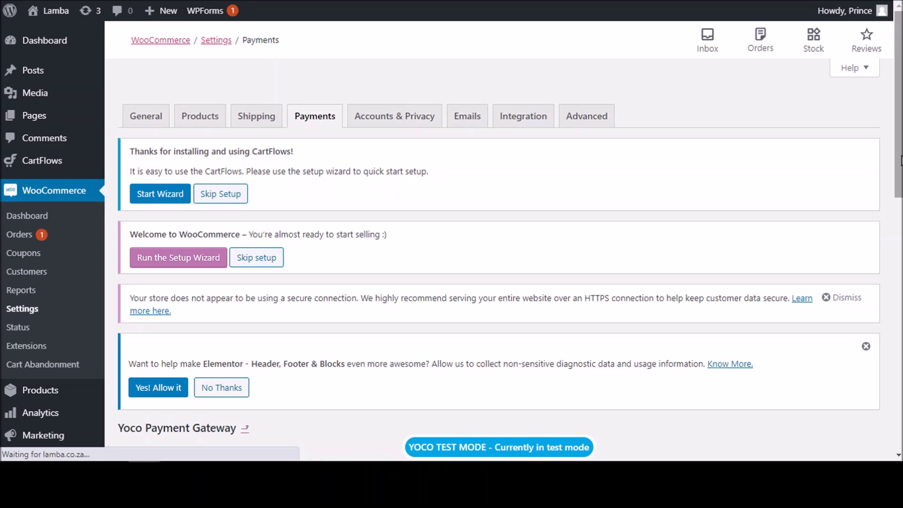
{"action": "left_click_drag", "start_coordinate": [900, 150], "coordinate": [887, 293]}
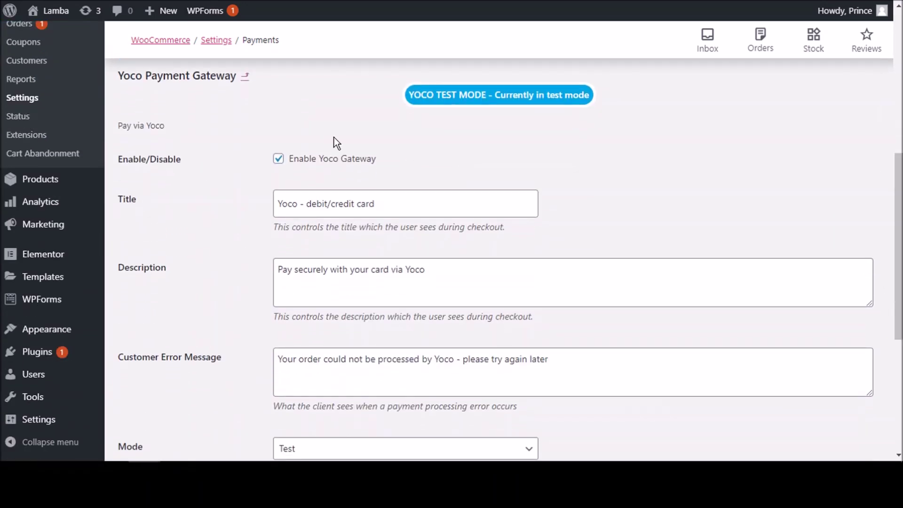
{"action": "left_click", "coordinate": [278, 159]}
{"action": "left_click", "coordinate": [279, 159]}
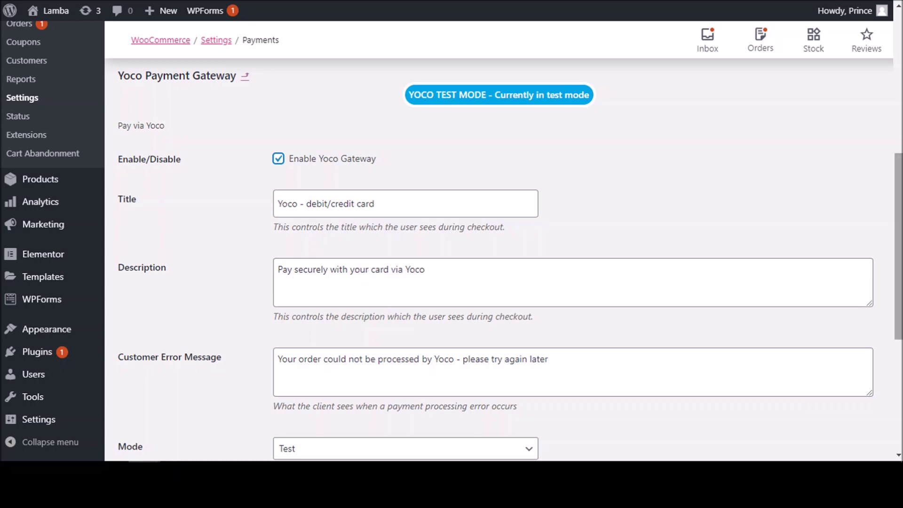
{"action": "left_click_drag", "start_coordinate": [900, 232], "coordinate": [900, 295]}
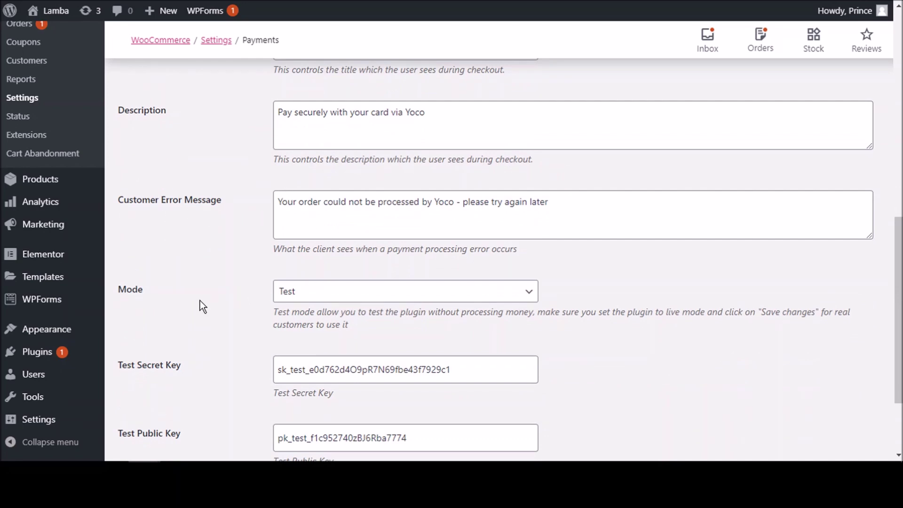
{"action": "scroll", "coordinate": [543, 211], "scroll_direction": "down", "scroll_amount": 2}
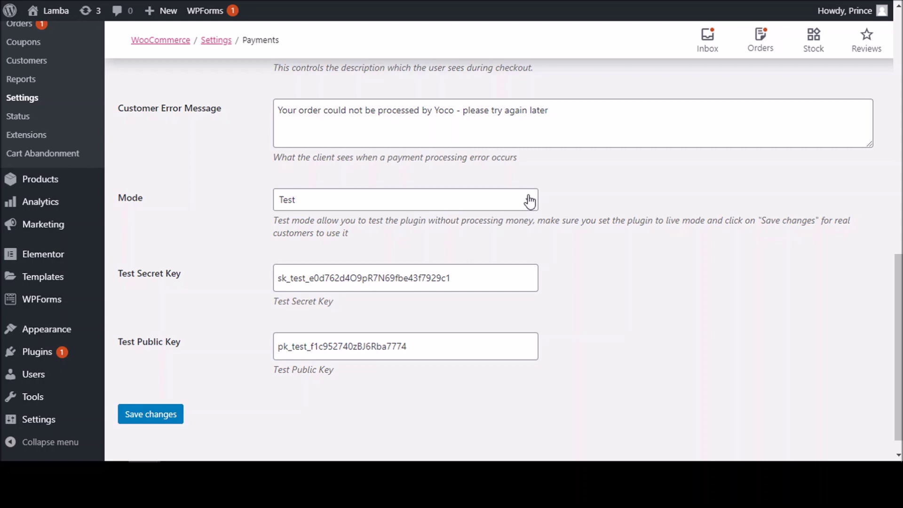
- Switch the Yoco gateway Mode to Live
{"action": "left_click", "coordinate": [530, 202]}
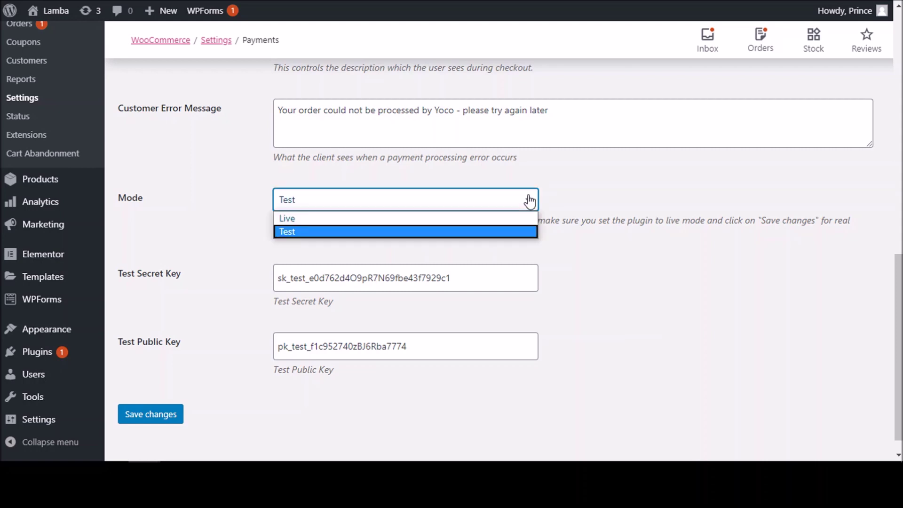
{"action": "left_click", "coordinate": [498, 219]}
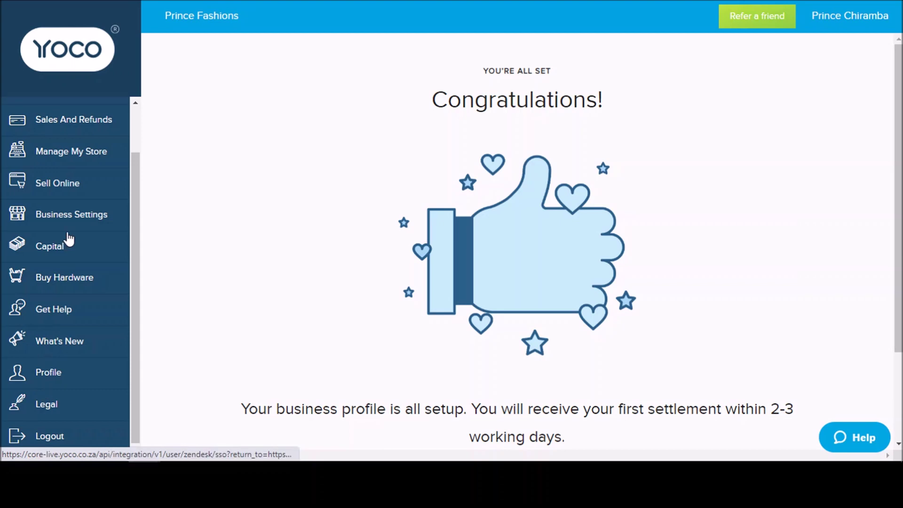
- Expand Sell Online in the Yoco Business Portal sidebar
{"action": "left_click", "coordinate": [53, 183]}
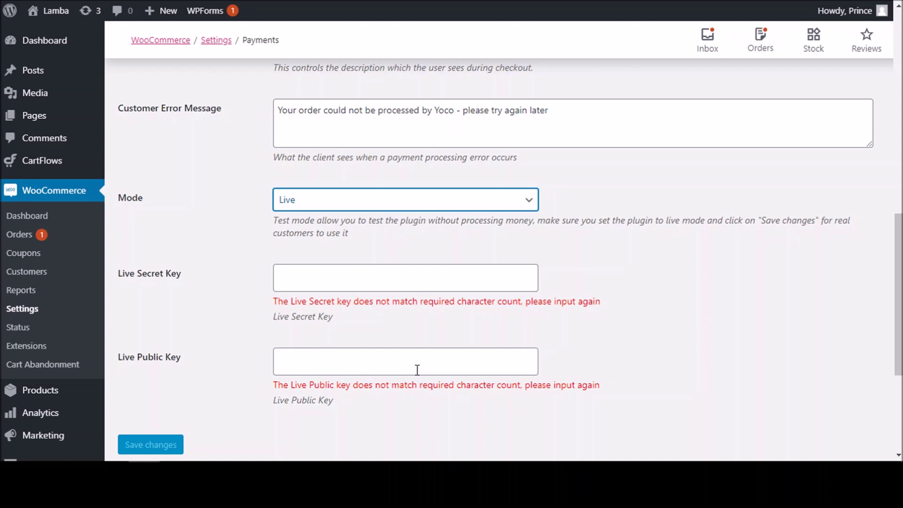
- Switch the Yoco gateway Mode back to Test
{"action": "left_click", "coordinate": [530, 202]}
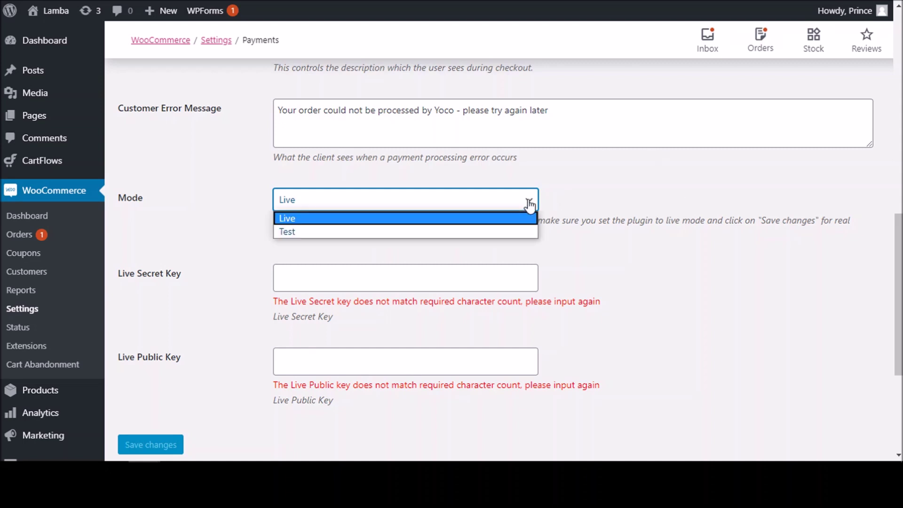
{"action": "left_click", "coordinate": [504, 231]}
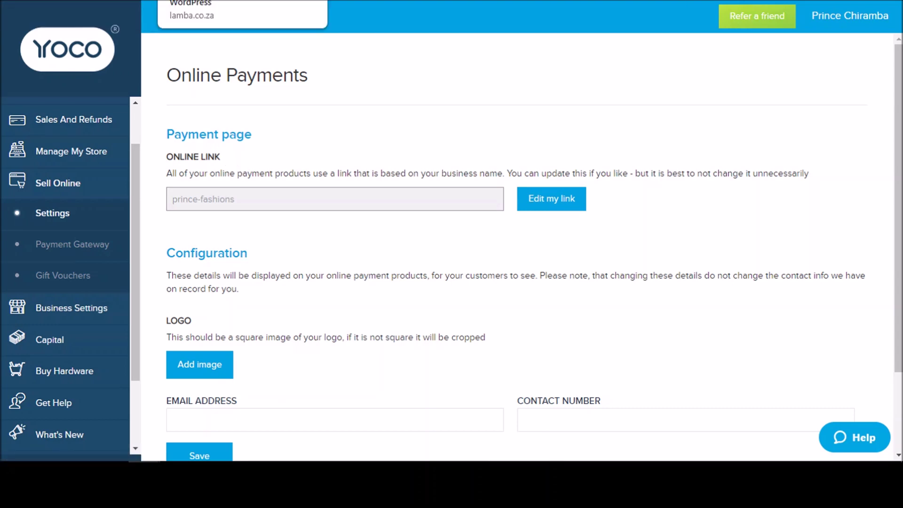
- Return to the WooCommerce Yoco gateway settings browser tab
{"action": "left_click", "coordinate": [212, 0]}
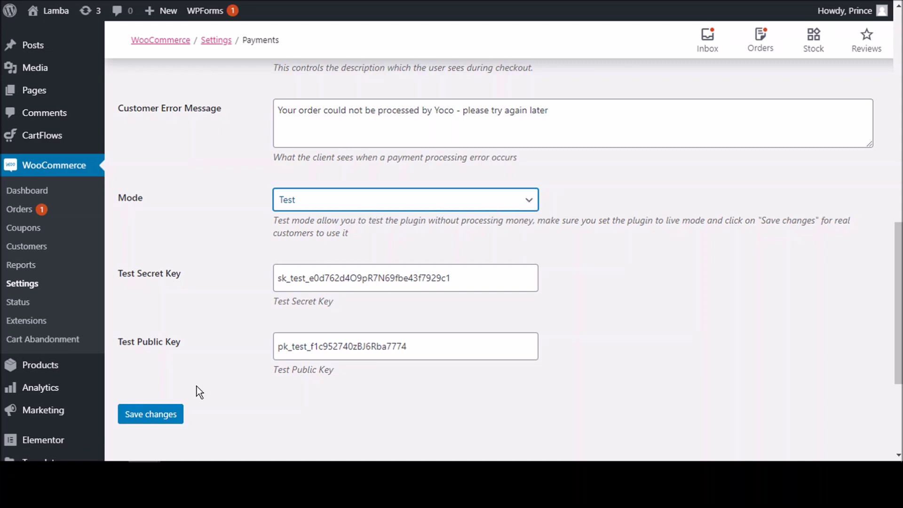
- Save the Yoco Test-mode settings and confirm the 'Your settings have been saved' notice
{"action": "left_click", "coordinate": [134, 417]}
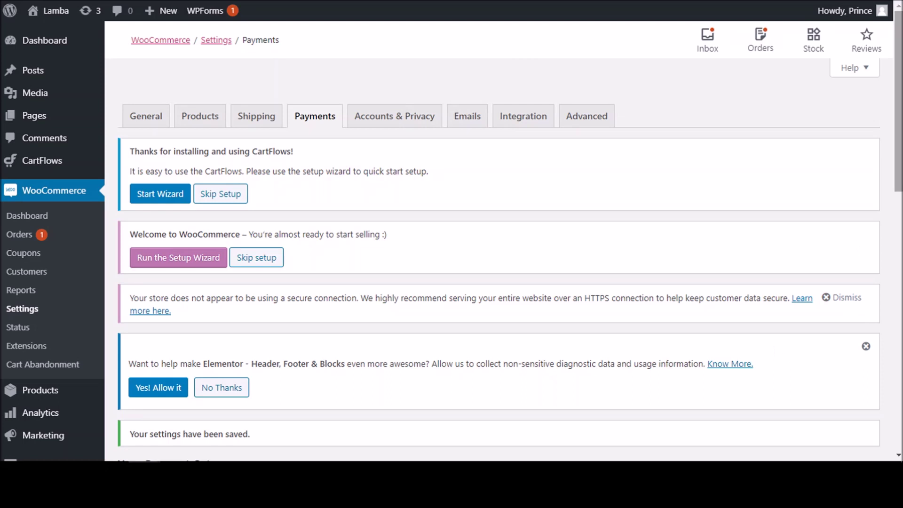
{"action": "mouse_move", "coordinate": [900, 170]}
{"action": "left_mouse_down"}
{"action": "mouse_move", "coordinate": [899, 182]}
{"action": "mouse_move", "coordinate": [900, 170]}
{"action": "left_mouse_up"}
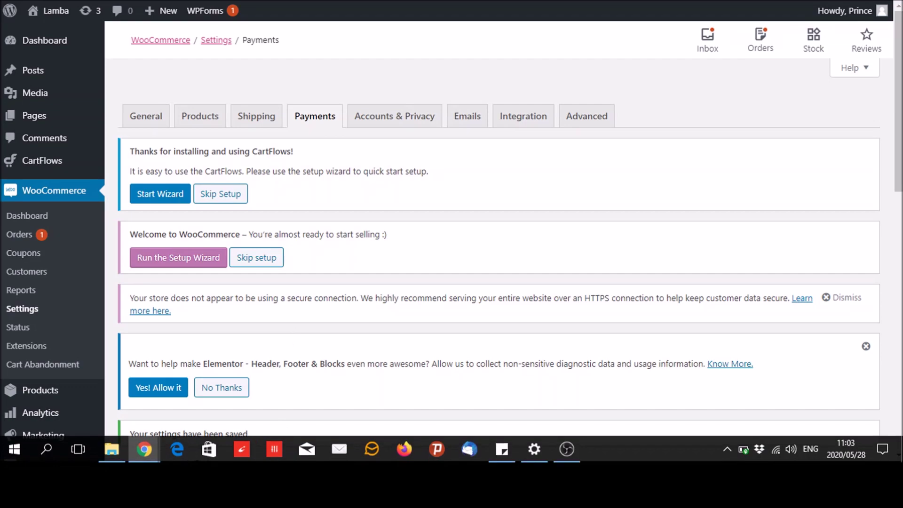
- Open the DNK Blue Shoes product page (R150.00) from the storefront home page
{"action": "mouse_move", "coordinate": [138, 453]}
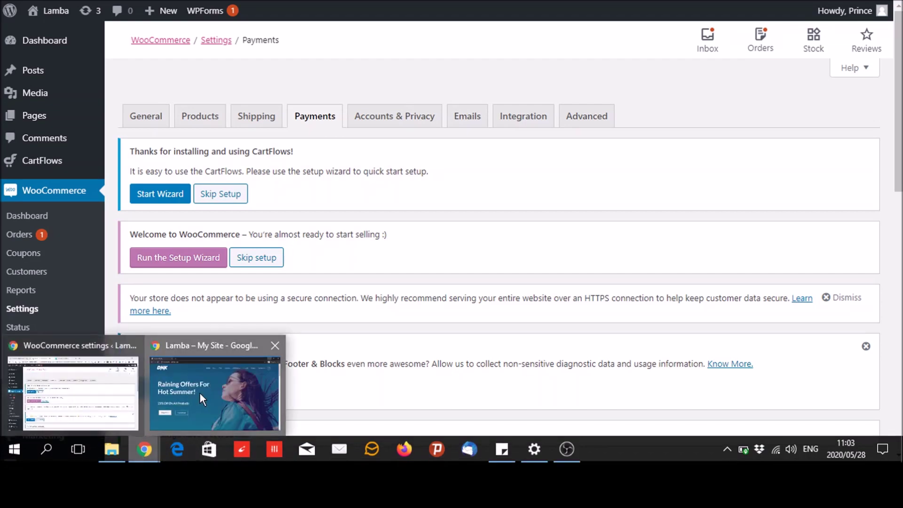
{"action": "left_click", "coordinate": [199, 392]}
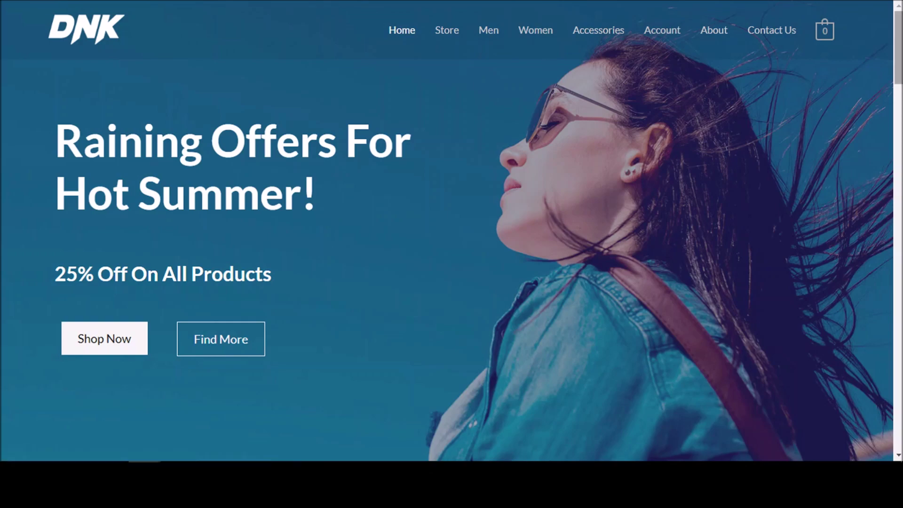
{"action": "left_click_drag", "start_coordinate": [900, 68], "coordinate": [871, 243]}
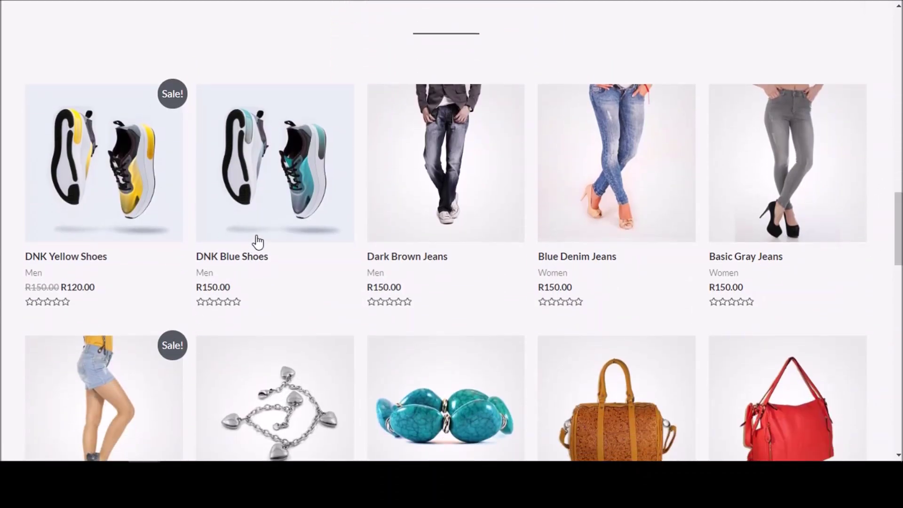
{"action": "left_click", "coordinate": [258, 182]}
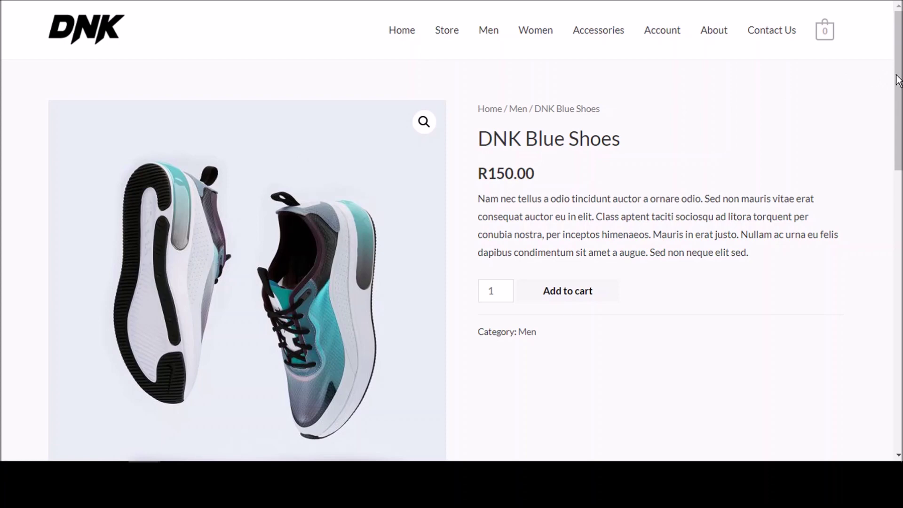
- Add two DNK Blue Shoes to the cart and view the R300.00 cart
{"action": "left_click_drag", "start_coordinate": [899, 79], "coordinate": [900, 120]}
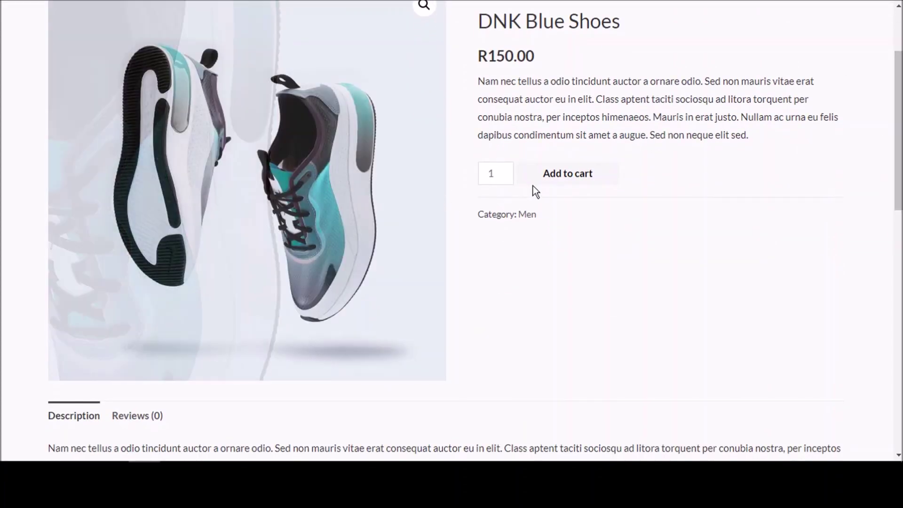
{"action": "left_click", "coordinate": [563, 178]}
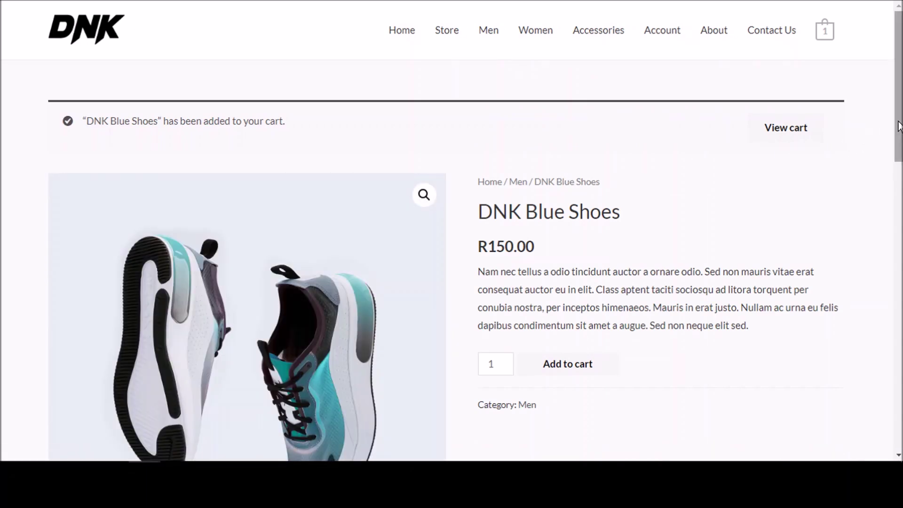
{"action": "left_click", "coordinate": [536, 368]}
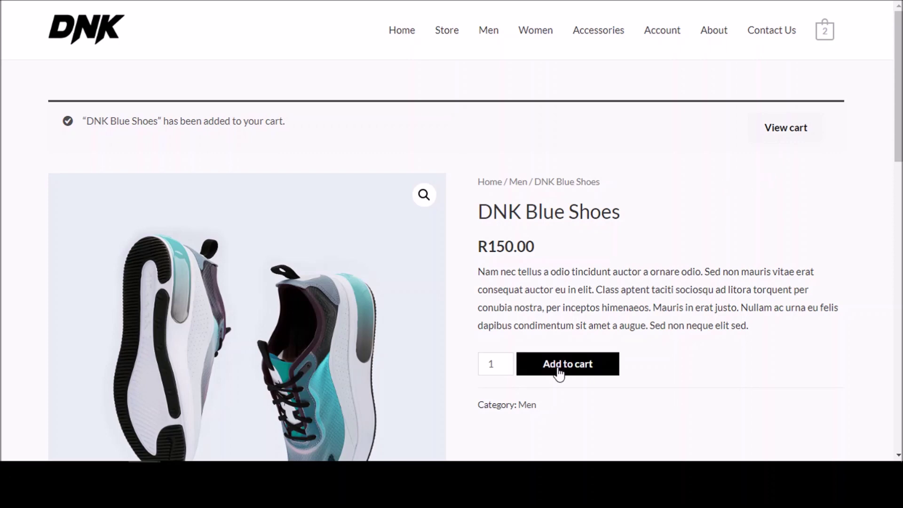
{"action": "left_click", "coordinate": [779, 133]}
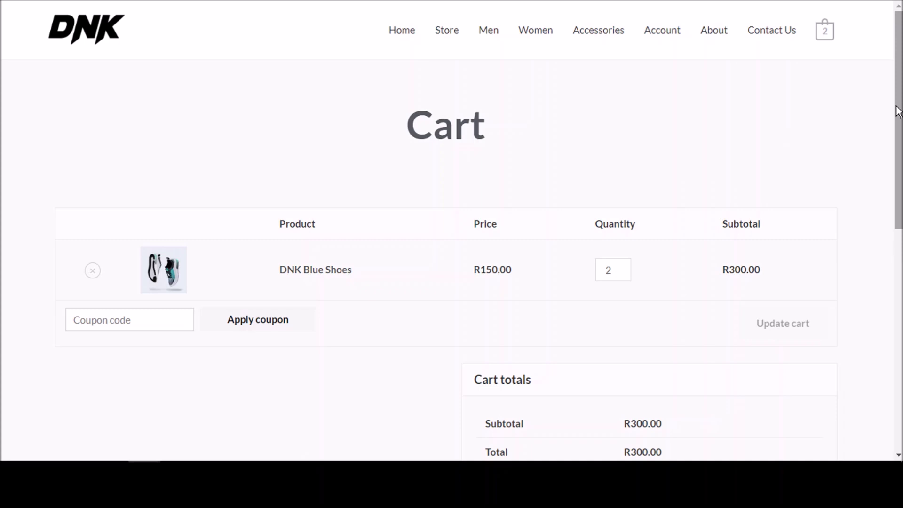
- Proceed to checkout and check the order summary offers Yoco debit/credit card for R300.00
{"action": "left_click_drag", "start_coordinate": [899, 118], "coordinate": [893, 209]}
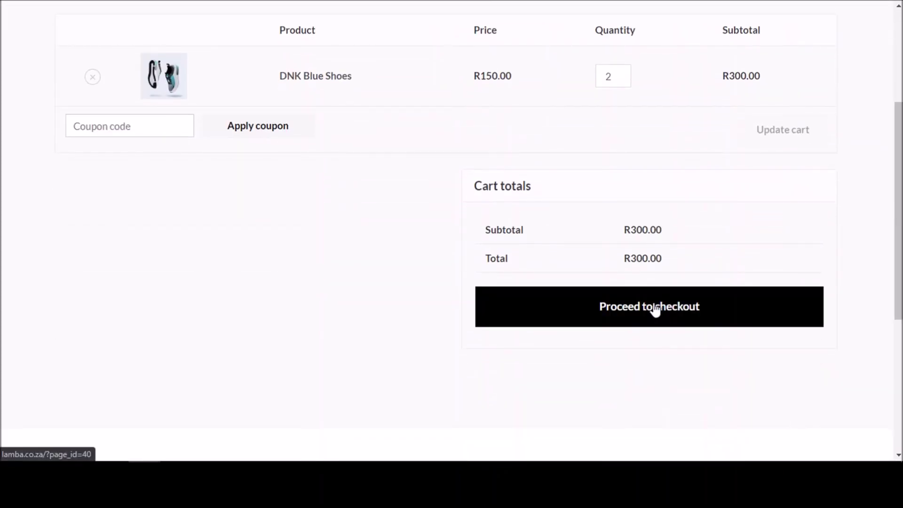
{"action": "left_click", "coordinate": [655, 311]}
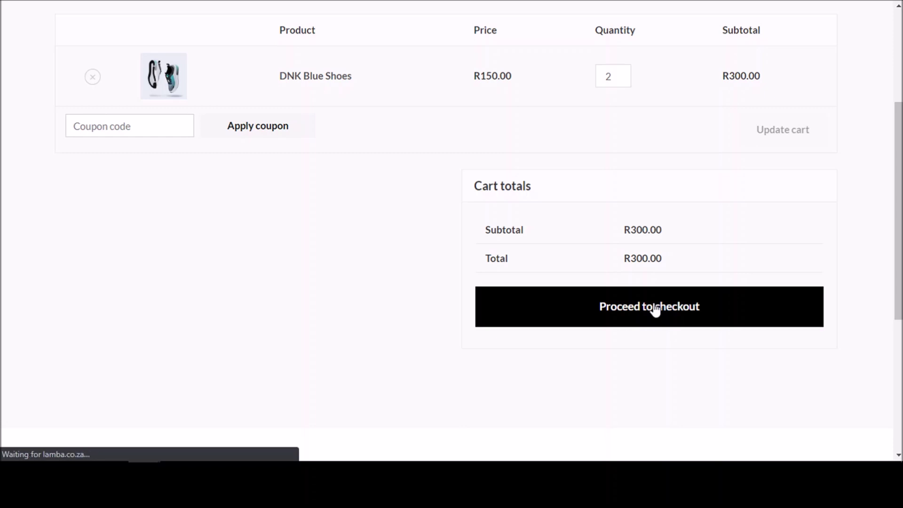
{"action": "scroll", "coordinate": [900, 172], "scroll_direction": "down", "scroll_amount": 4}
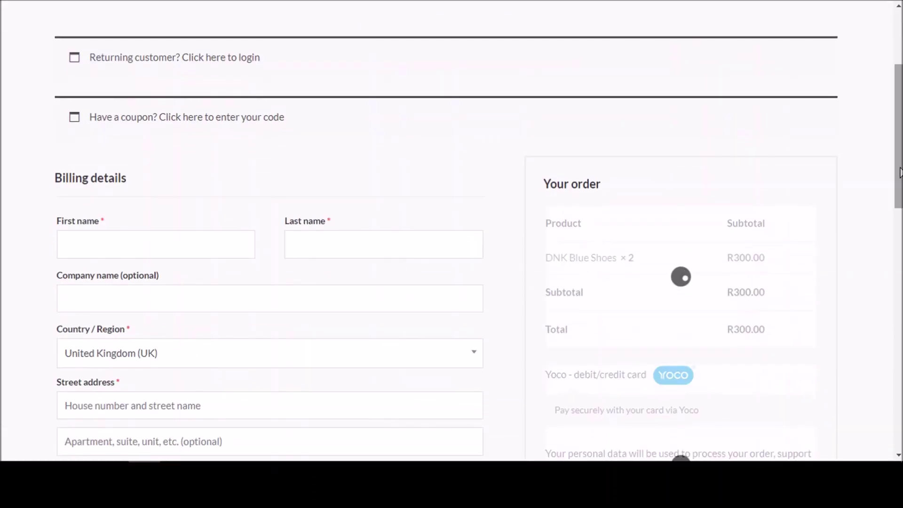
{"action": "scroll", "coordinate": [900, 183], "scroll_direction": "down", "scroll_amount": 2}
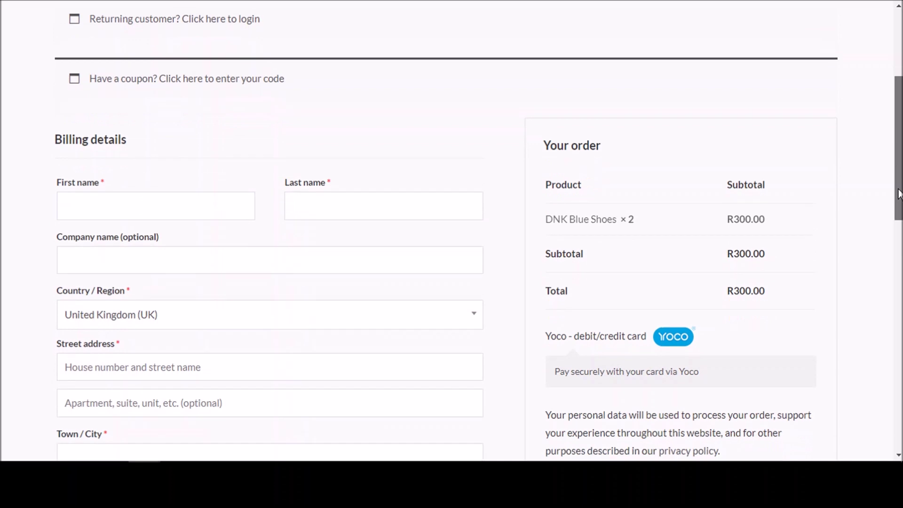
{"action": "scroll", "coordinate": [900, 193], "scroll_direction": "down", "scroll_amount": 1}
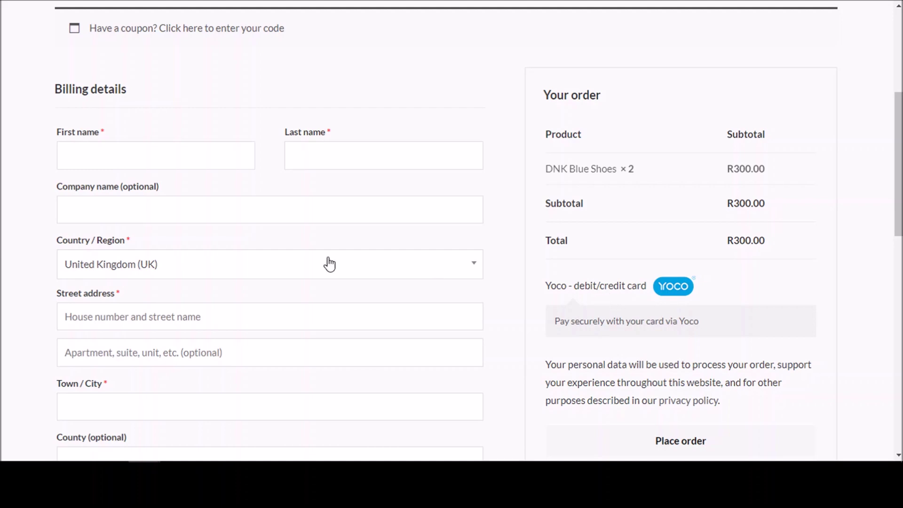
- Check the Yoco gateway title 'Yoco - debit/credit card' and description against the storefront checkout's Yoco option
{"action": "mouse_move", "coordinate": [146, 448]}
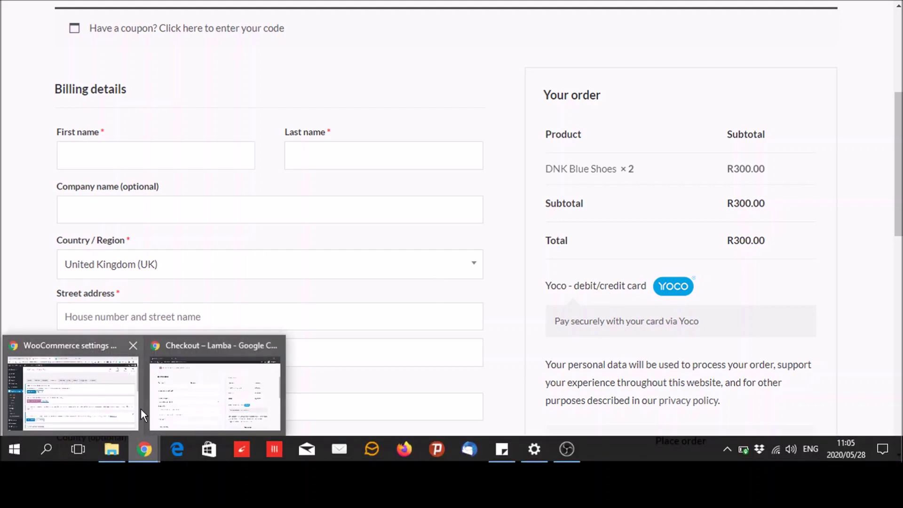
{"action": "left_click", "coordinate": [108, 394]}
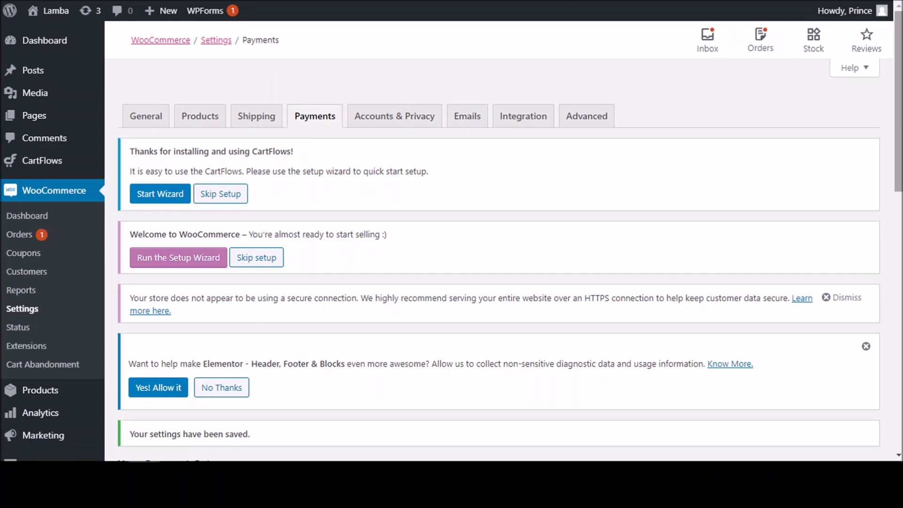
{"action": "scroll", "coordinate": [886, 275], "scroll_direction": "down", "scroll_amount": 8}
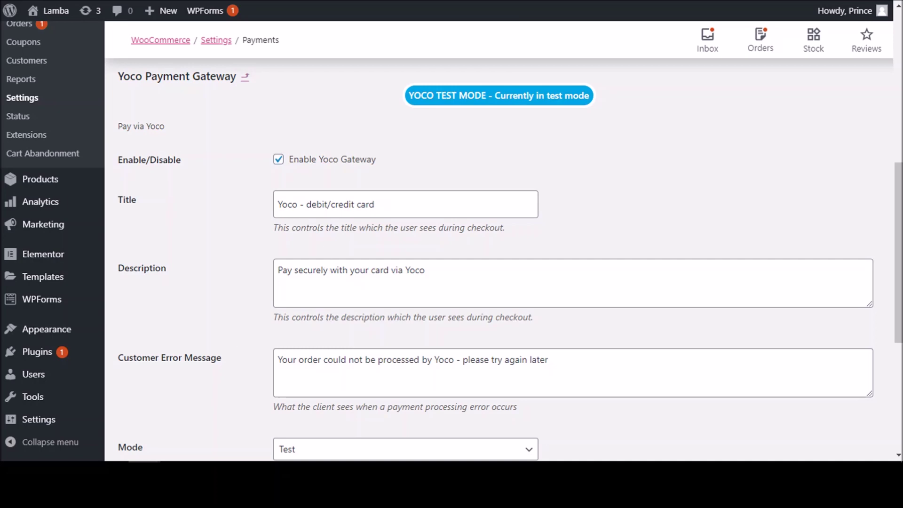
{"action": "mouse_move", "coordinate": [139, 460]}
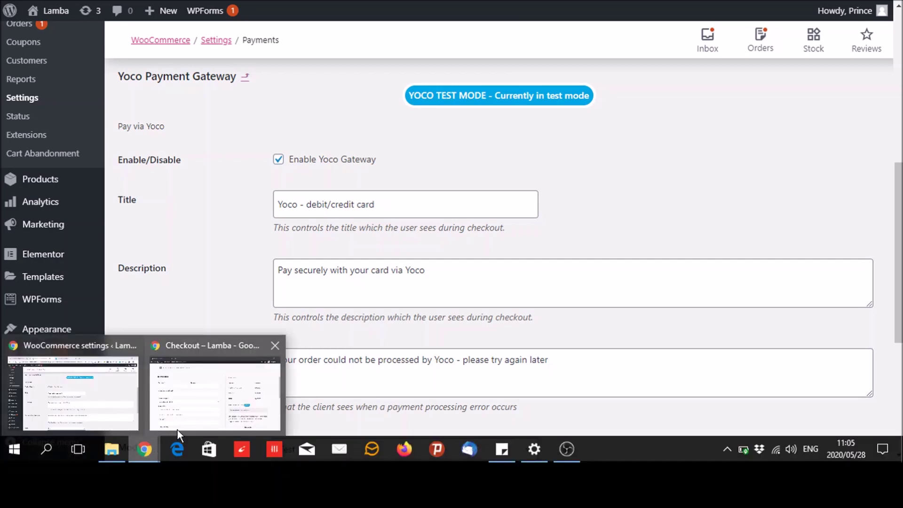
{"action": "left_click", "coordinate": [192, 416]}
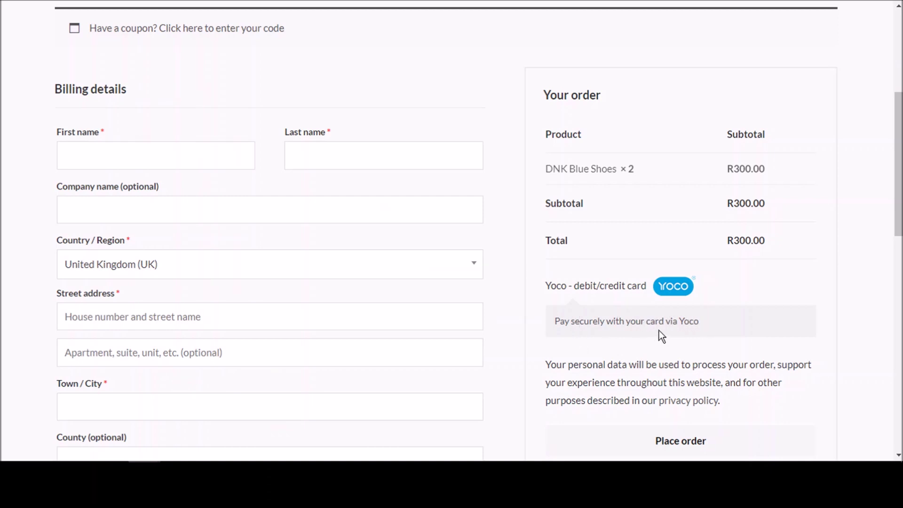
{"action": "mouse_move", "coordinate": [151, 453]}
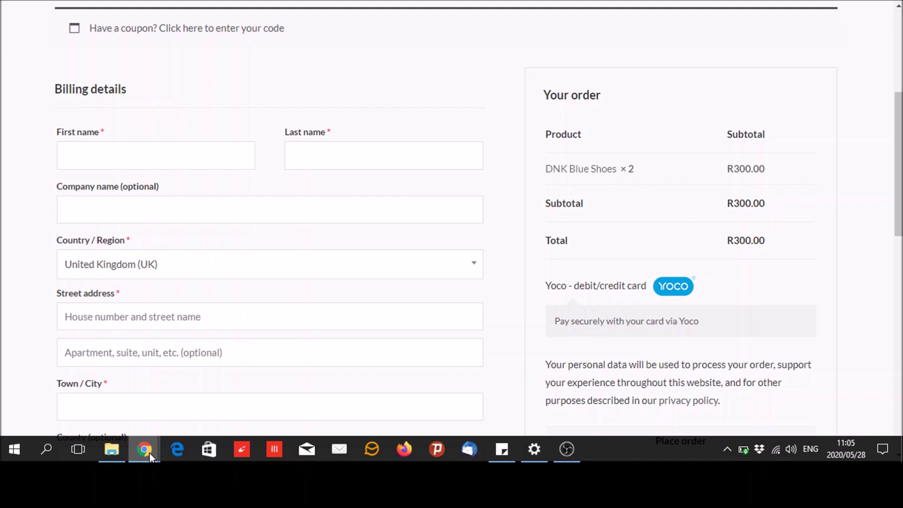
{"action": "left_click", "coordinate": [114, 414]}
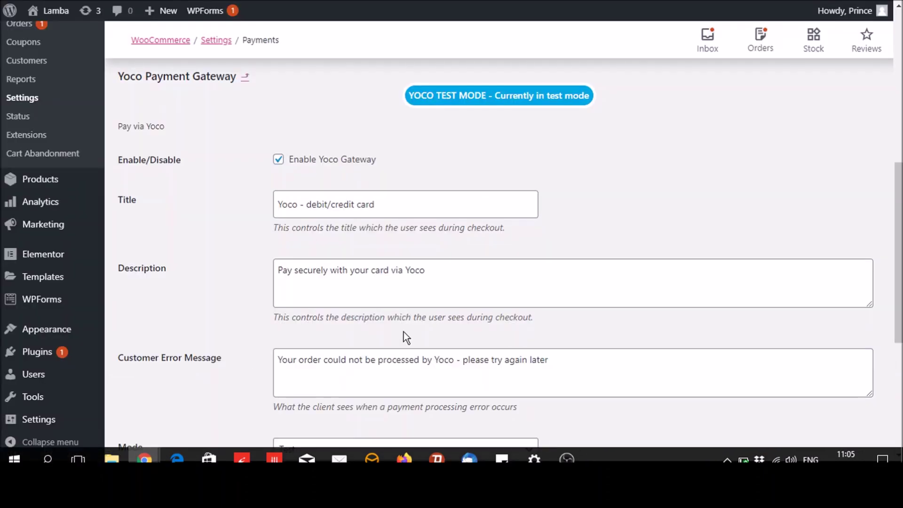
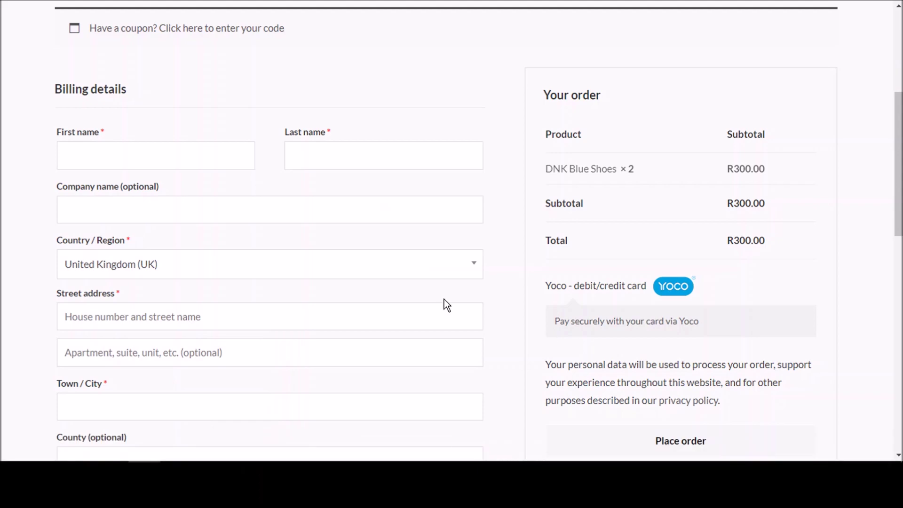
- Fill in the billing name and company, choose South Africa, and enter the Joburg address
{"action": "left_click", "coordinate": [136, 154]}
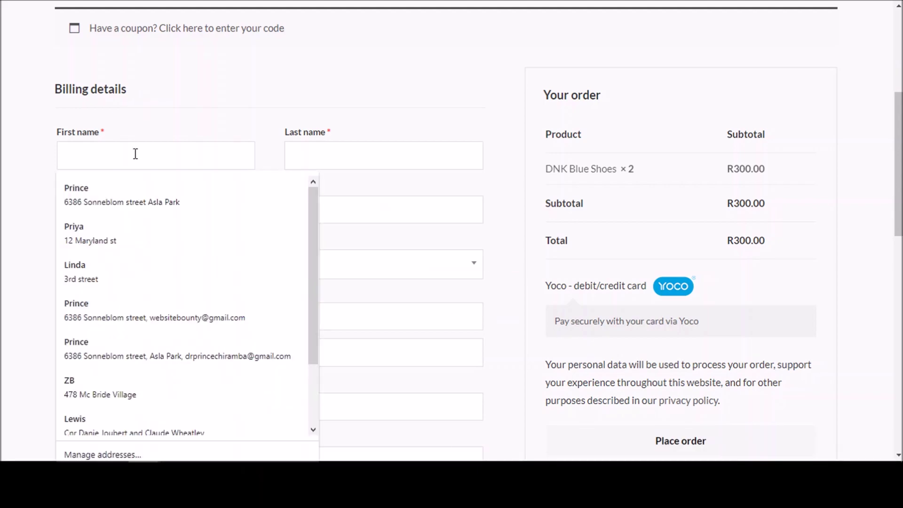
{"action": "type", "text": "hudhdhdh"}
{"action": "key", "text": "Tab"}
{"action": "type", "text": "hdhdhdhdh"}
- Enter postcode 1230, phone and e-mail, then place the DNK Blue Shoes order
{"action": "key", "text": "Tab"}
{"action": "type", "text": "hdhdhdh"}
{"action": "left_click", "coordinate": [245, 264]}
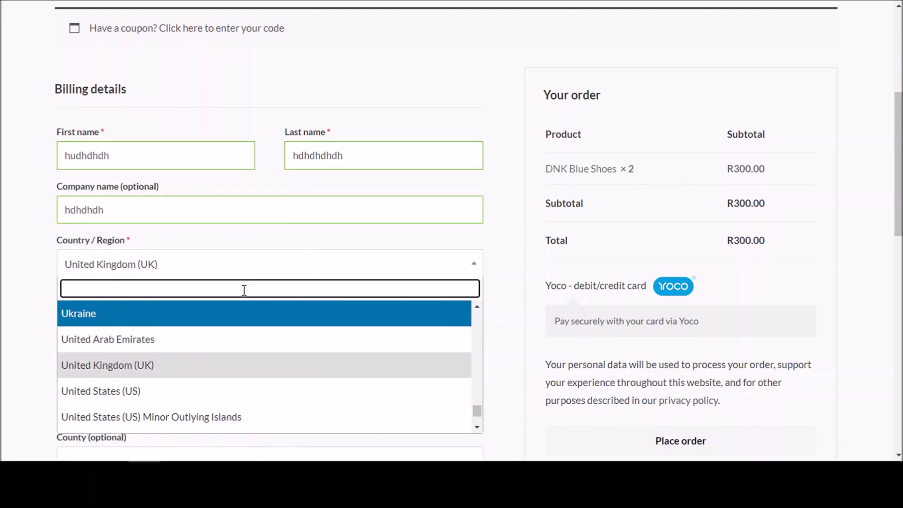
{"action": "type", "text": "south"}
{"action": "left_click", "coordinate": [137, 316]}
{"action": "type", "text": "123698"}
{"action": "left_click", "coordinate": [111, 405]}
{"action": "type", "text": "Joburg"}
{"action": "scroll", "coordinate": [111, 358], "scroll_direction": "down", "scroll_amount": 4}
{"action": "left_click", "coordinate": [111, 318]}
{"action": "type", "text": "1230"}
{"action": "key", "text": "Tab"}
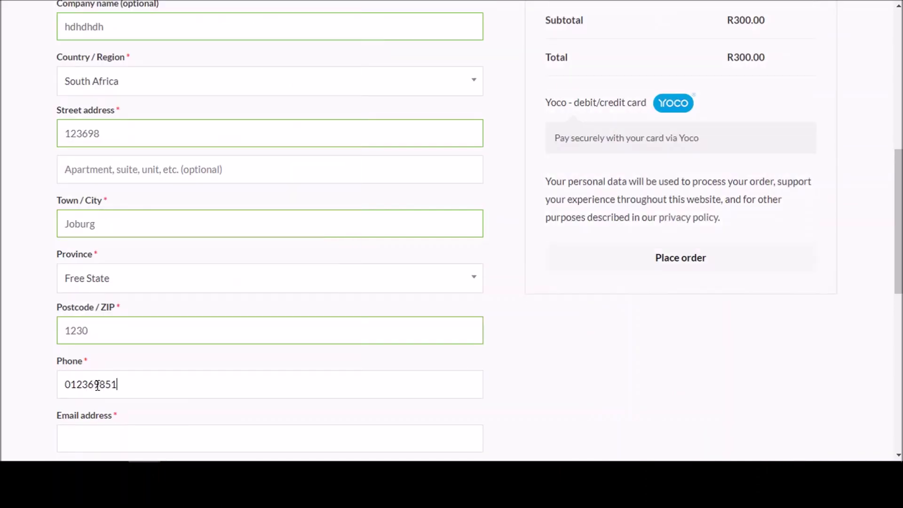
{"action": "scroll", "coordinate": [236, 317], "scroll_direction": "down", "scroll_amount": 3}
{"action": "left_click", "coordinate": [236, 317]}
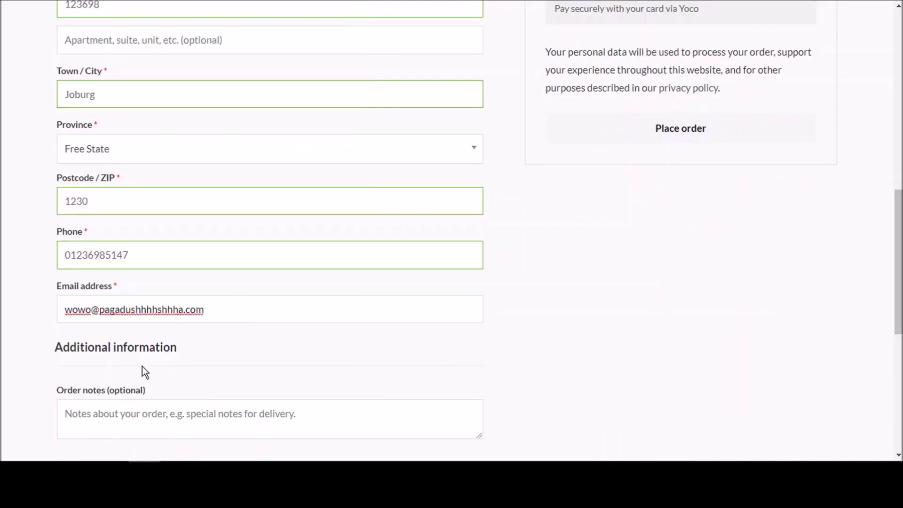
{"action": "scroll", "coordinate": [881, 157], "scroll_direction": "up", "scroll_amount": 4}
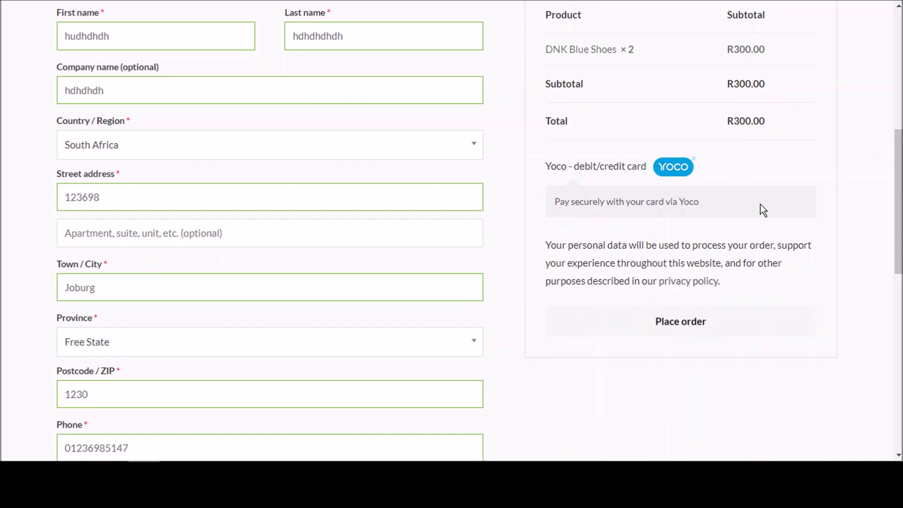
{"action": "left_click", "coordinate": [673, 324]}
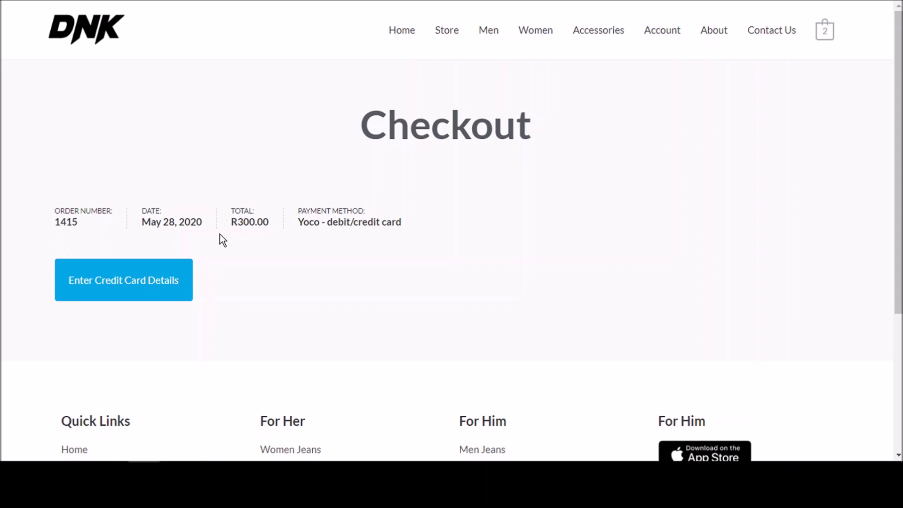
- Open the Yoco credit card form for order 1415 from the order page
{"action": "left_click", "coordinate": [113, 287]}
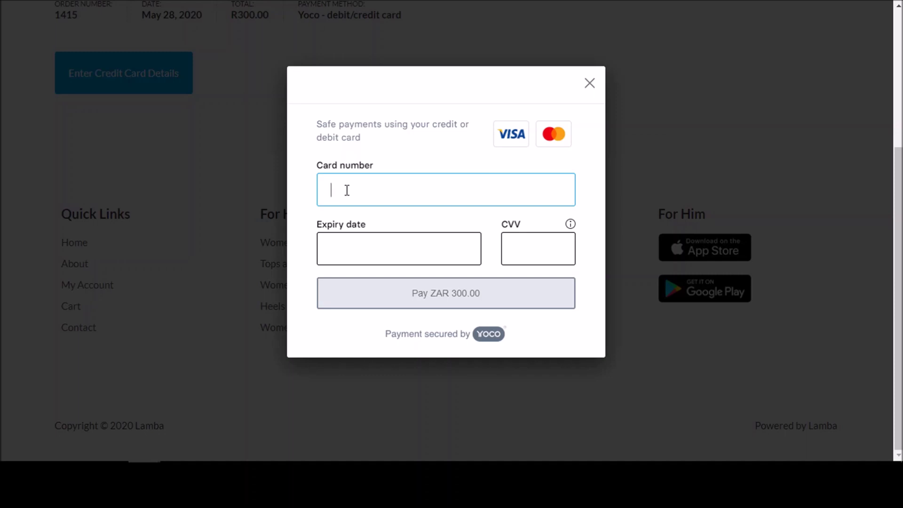
- Enter the test card number, expiry 12/25 and CVV, and pay ZAR 300.00
{"action": "type", "text": "4111 1111 1111 1"}
{"action": "type", "text": "111"}
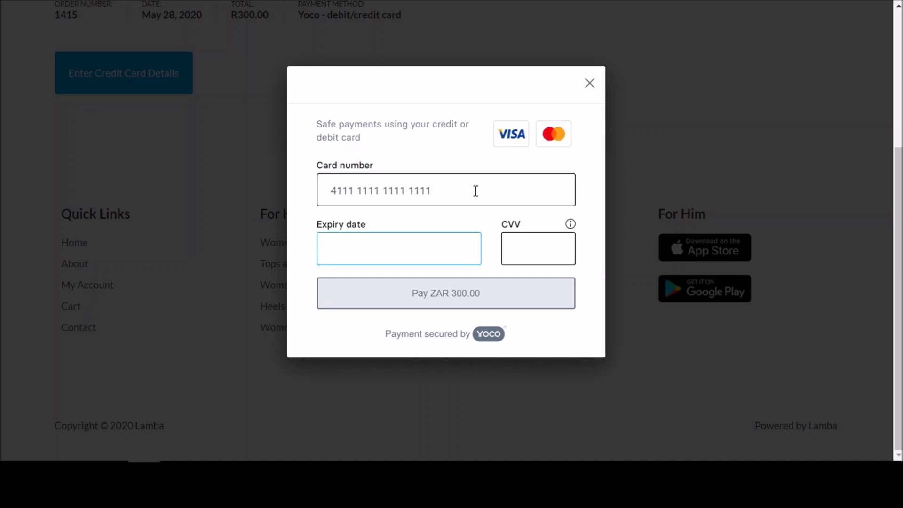
{"action": "type", "text": "12 /"}
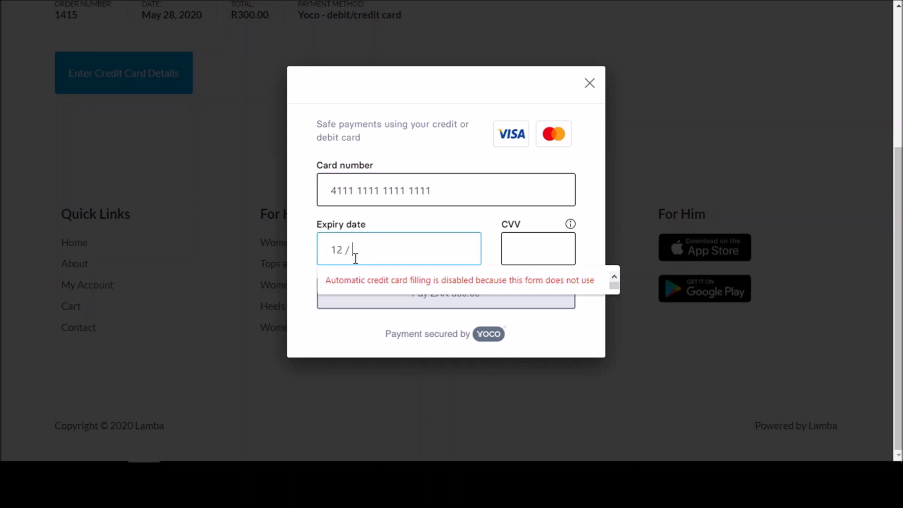
{"action": "type", "text": "25"}
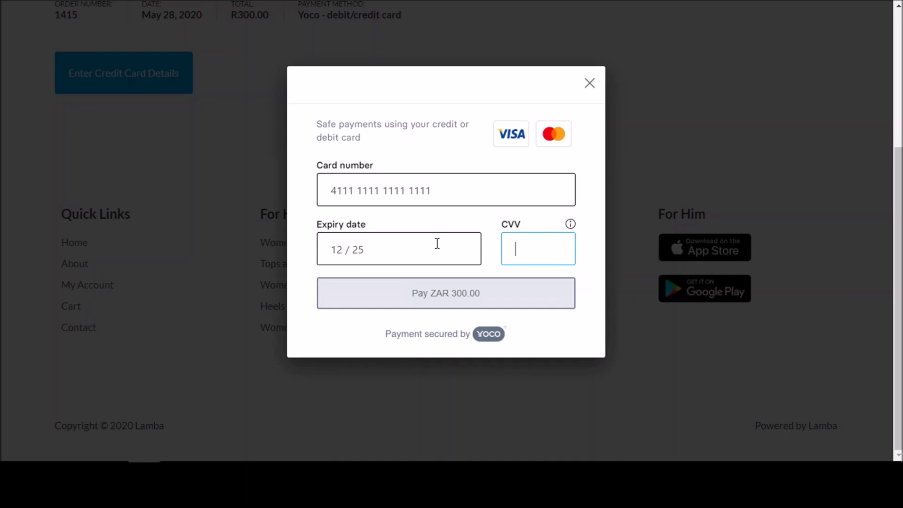
{"action": "type", "text": "123"}
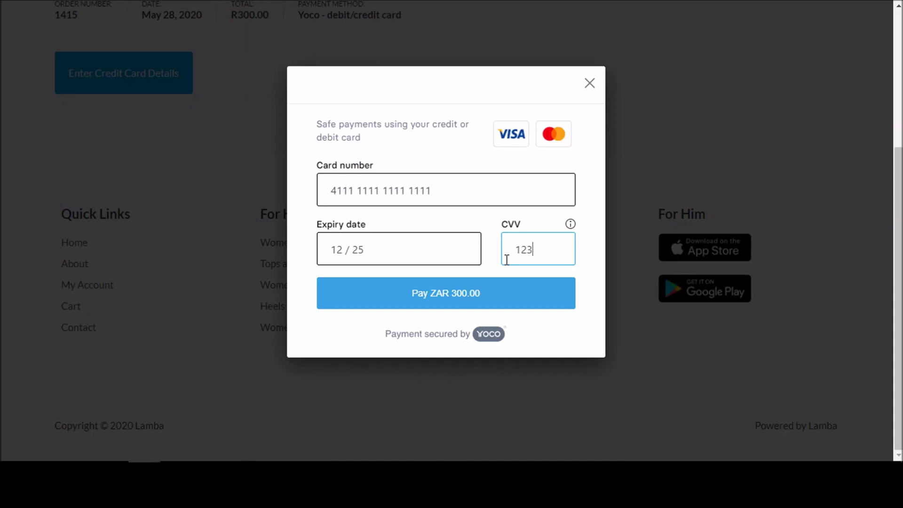
{"action": "left_click", "coordinate": [473, 296]}
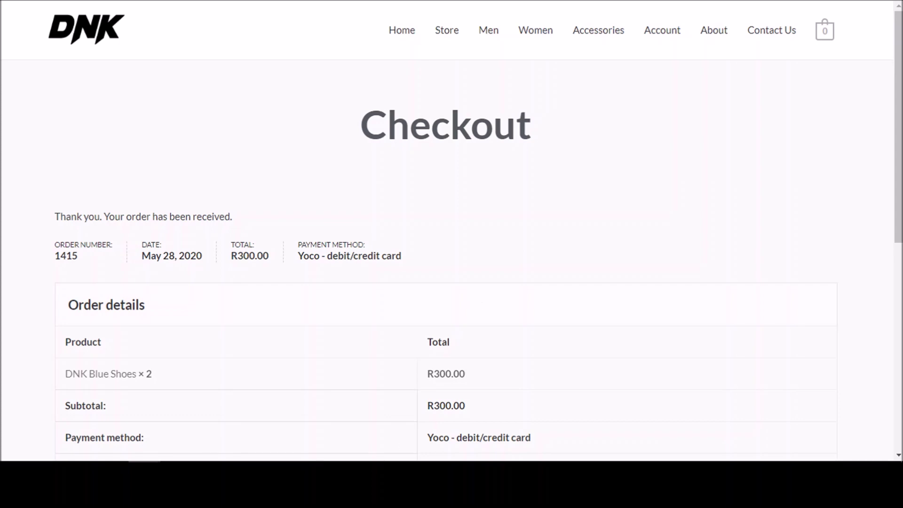
- In the WooCommerce payment settings, switch the Yoco gateway Mode from Test to Live
{"action": "mouse_move", "coordinate": [325, 459]}
{"action": "mouse_move", "coordinate": [148, 450]}
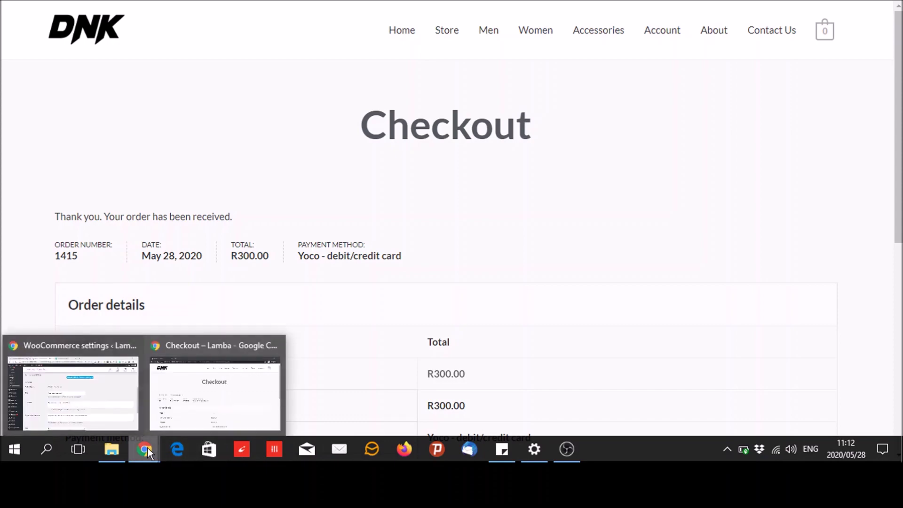
{"action": "left_click", "coordinate": [104, 411]}
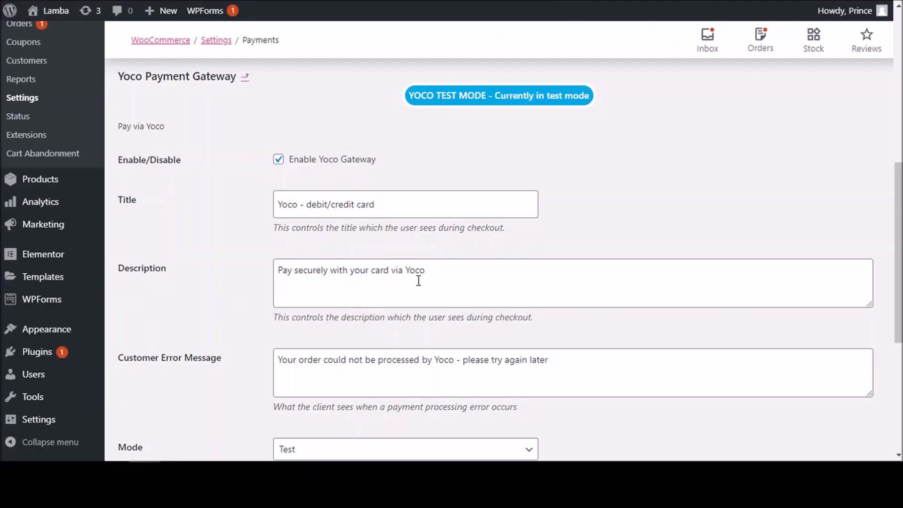
{"action": "scroll", "coordinate": [594, 337], "scroll_direction": "down", "scroll_amount": 2}
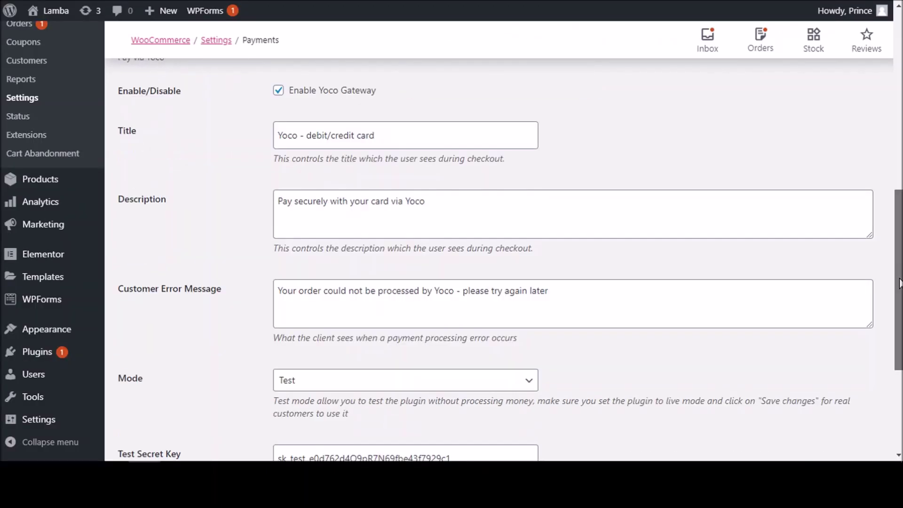
{"action": "left_click", "coordinate": [529, 340]}
{"action": "left_click", "coordinate": [502, 356]}
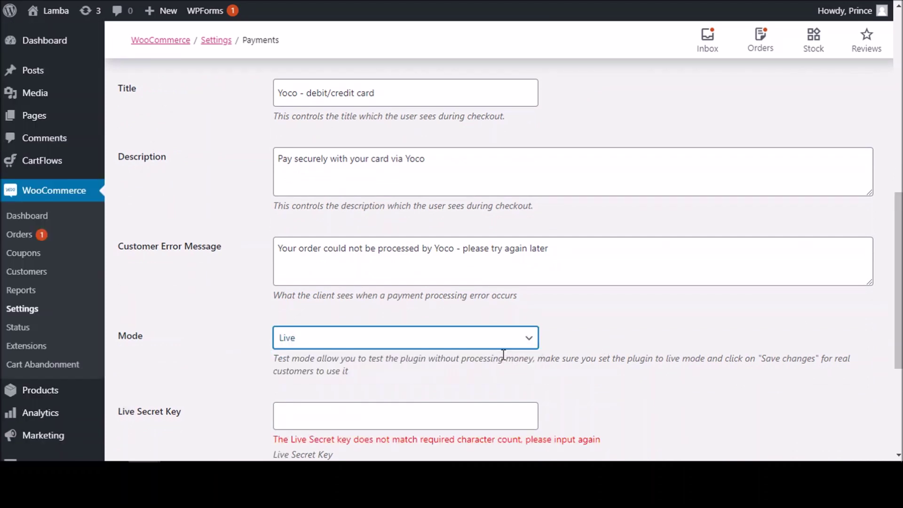
- Click into the empty Live Secret Key and Live Public Key fields, dismissing password suggestions
{"action": "scroll", "coordinate": [901, 308], "scroll_direction": "down", "scroll_amount": 1}
{"action": "scroll", "coordinate": [901, 308], "scroll_direction": "down", "scroll_amount": 2}
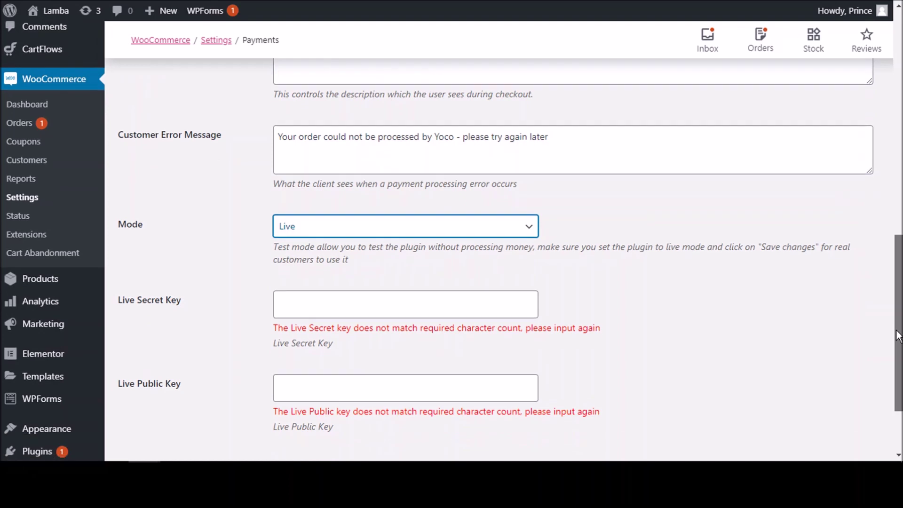
{"action": "left_click", "coordinate": [348, 311]}
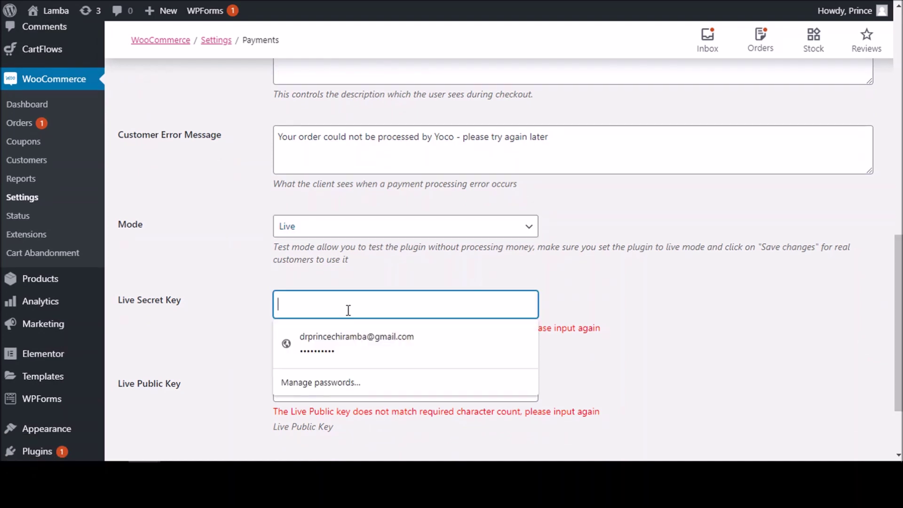
{"action": "left_click", "coordinate": [663, 309]}
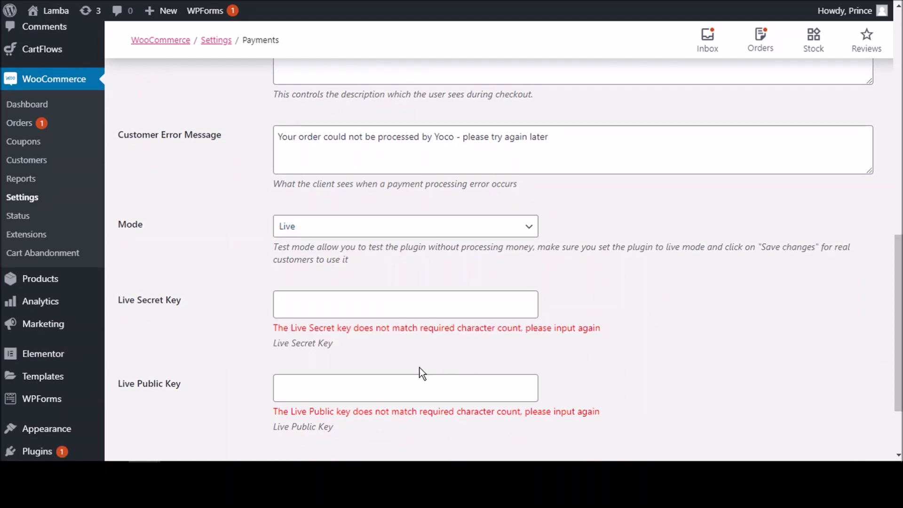
{"action": "left_click", "coordinate": [383, 387]}
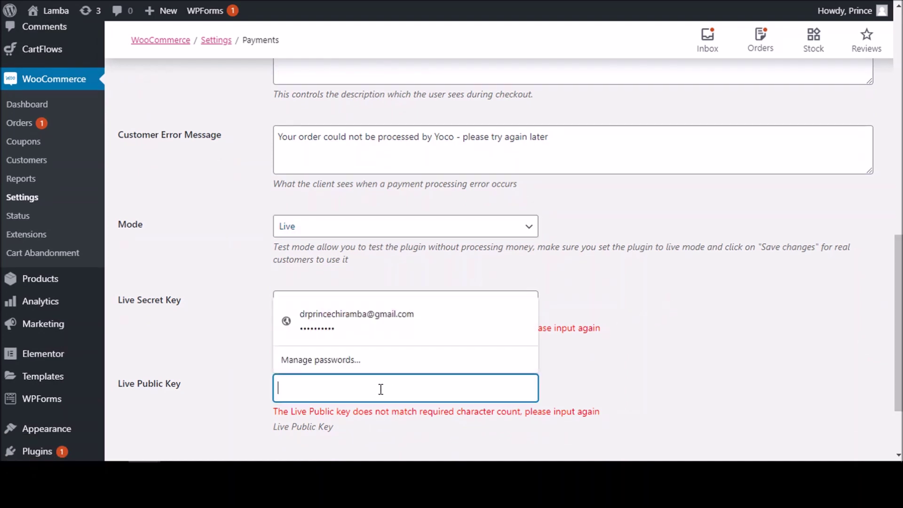
{"action": "left_click", "coordinate": [623, 374]}
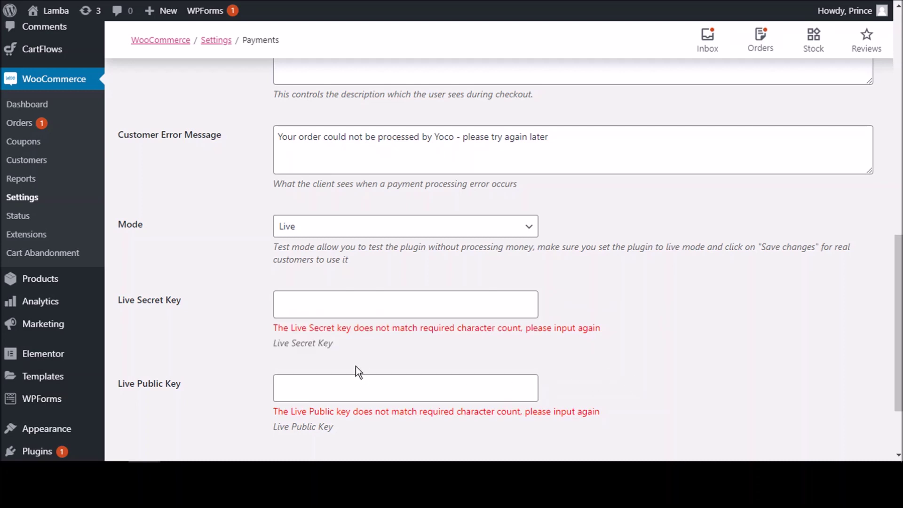